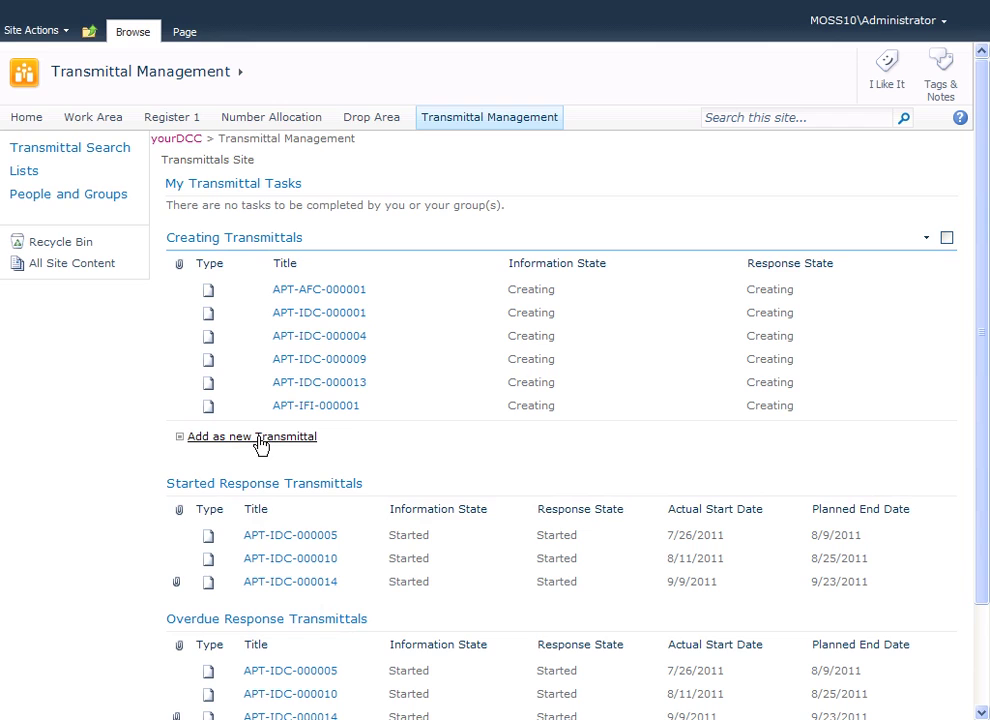
# - Start a new transmittal with reason Internal Discipline Check, giving the APT-IDC- number prefix
pyautogui.click(259, 440)
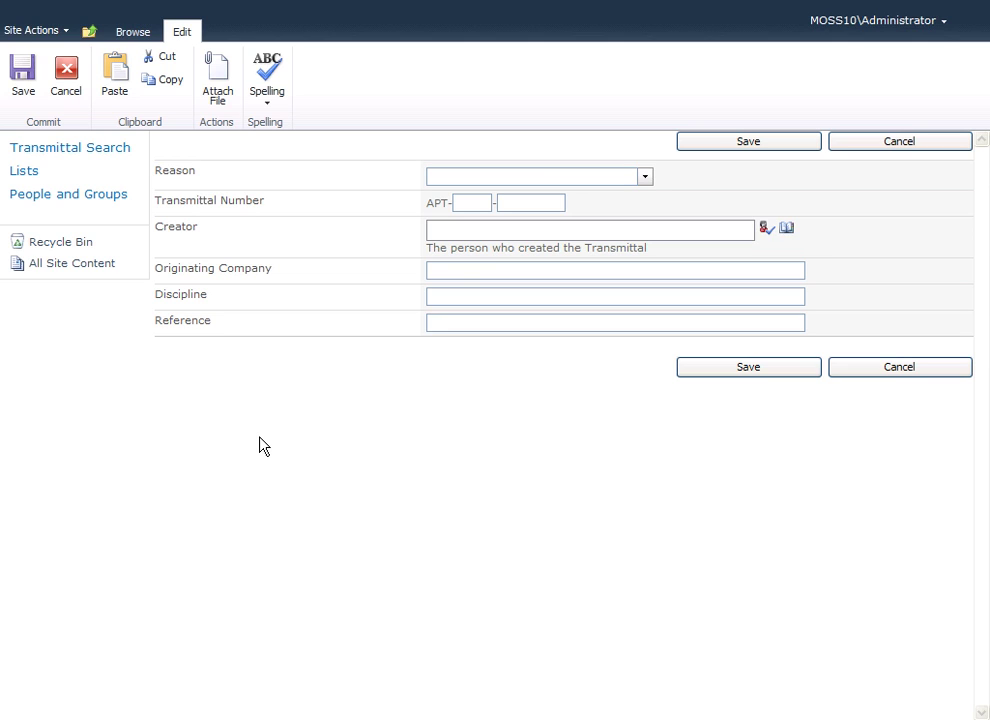
pyautogui.click(644, 181)
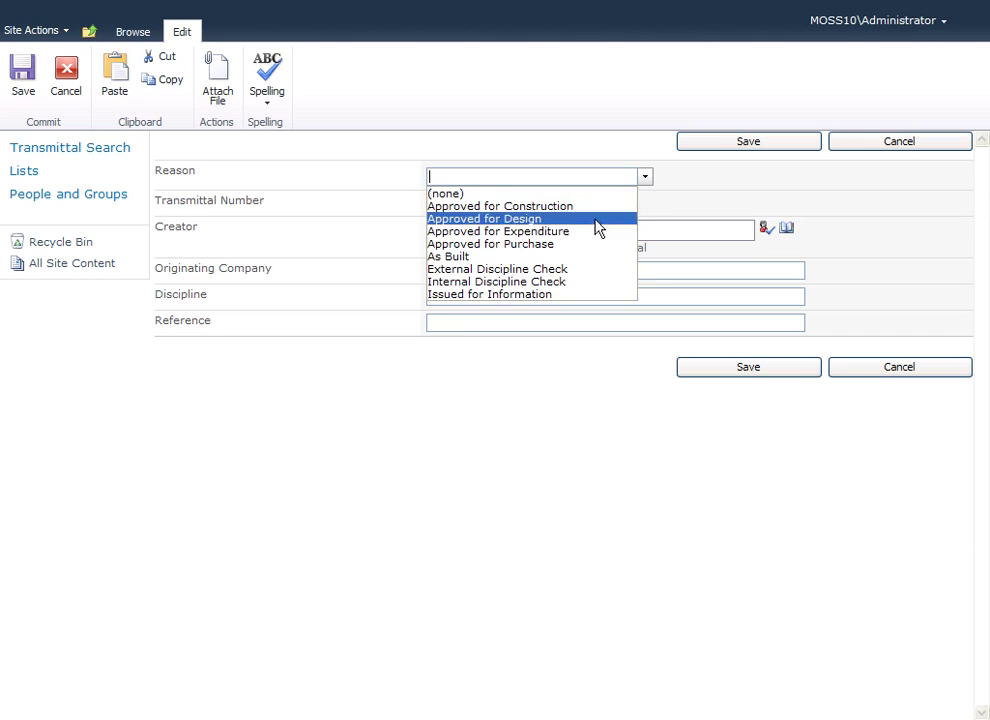
pyautogui.click(530, 284)
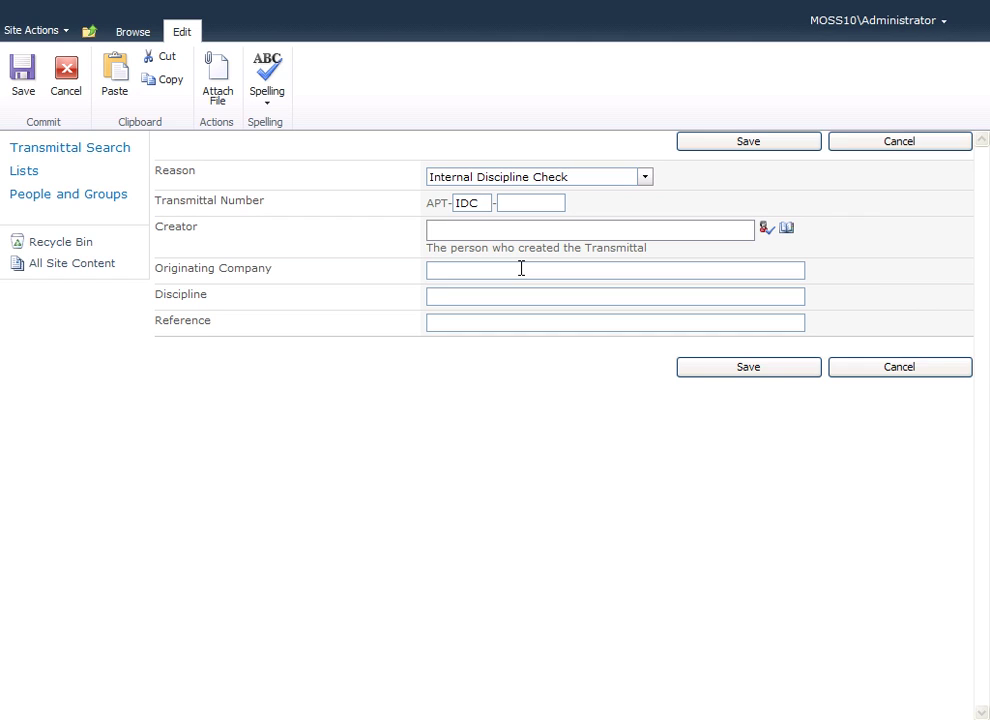
# - Save the new transmittal so it is created as APT-IDC-000017
pyautogui.click(739, 372)
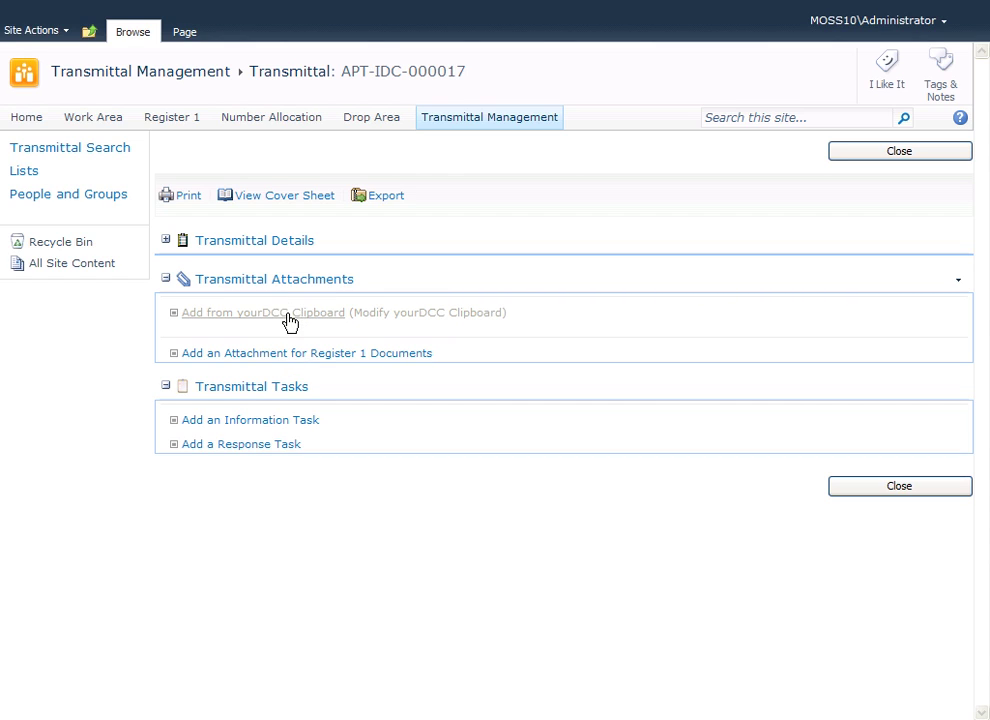
# - Search Register 1 documents for 'R1-en' and attach R1-EN-DCN-5000.pdf and R1-EN-DCN-5001.pdf
pyautogui.click(285, 356)
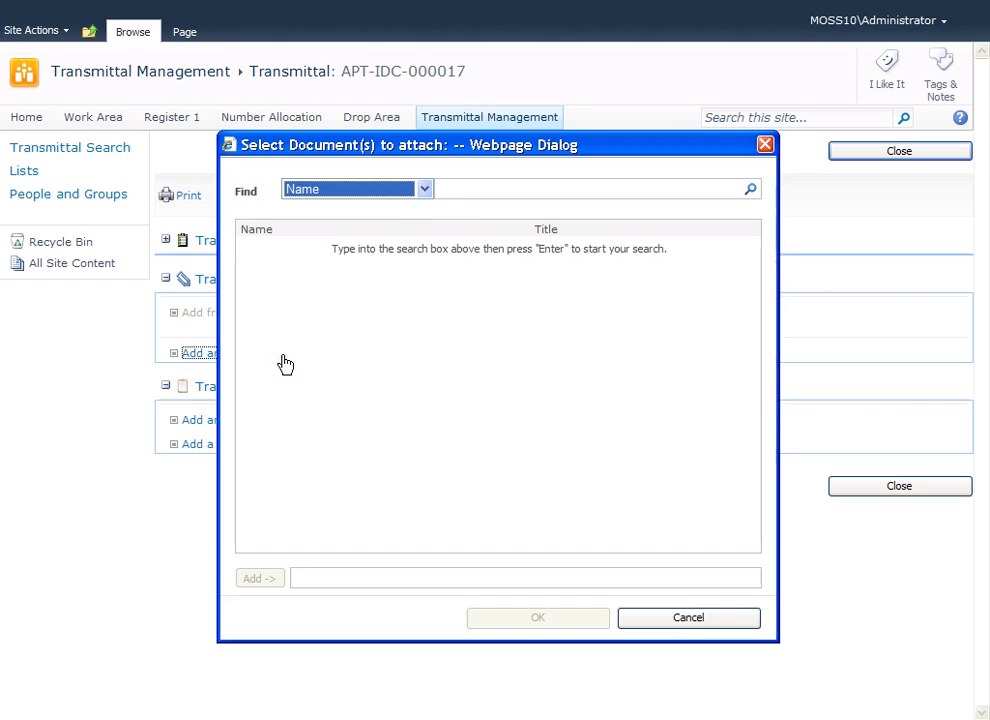
pyautogui.click(473, 194)
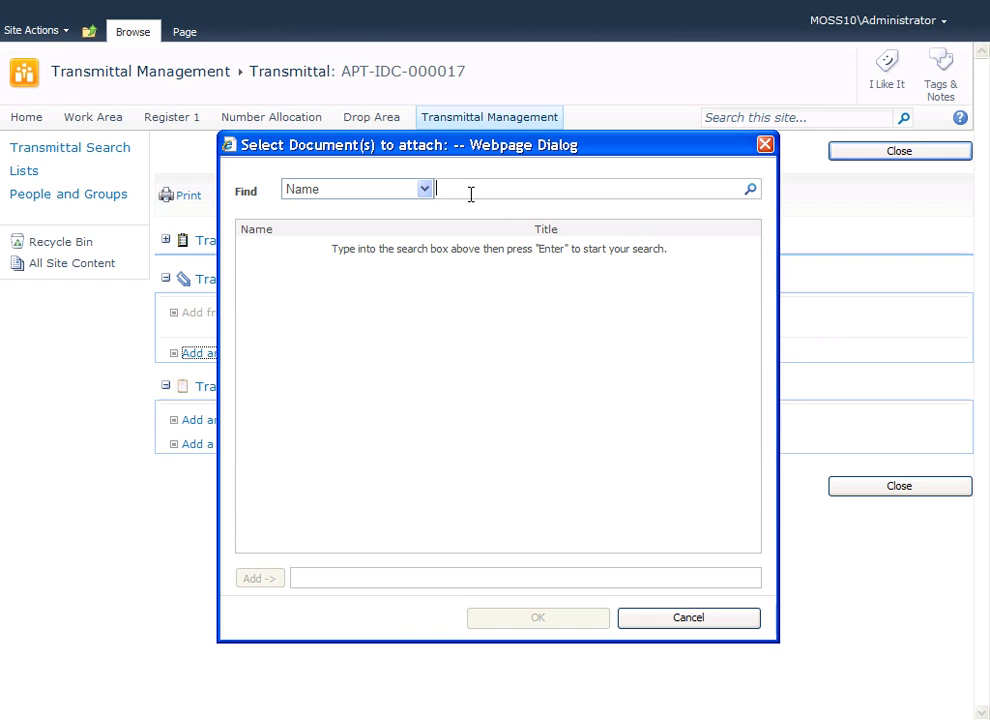
pyautogui.write('R1')
pyautogui.write('-en')
pyautogui.click(751, 191)
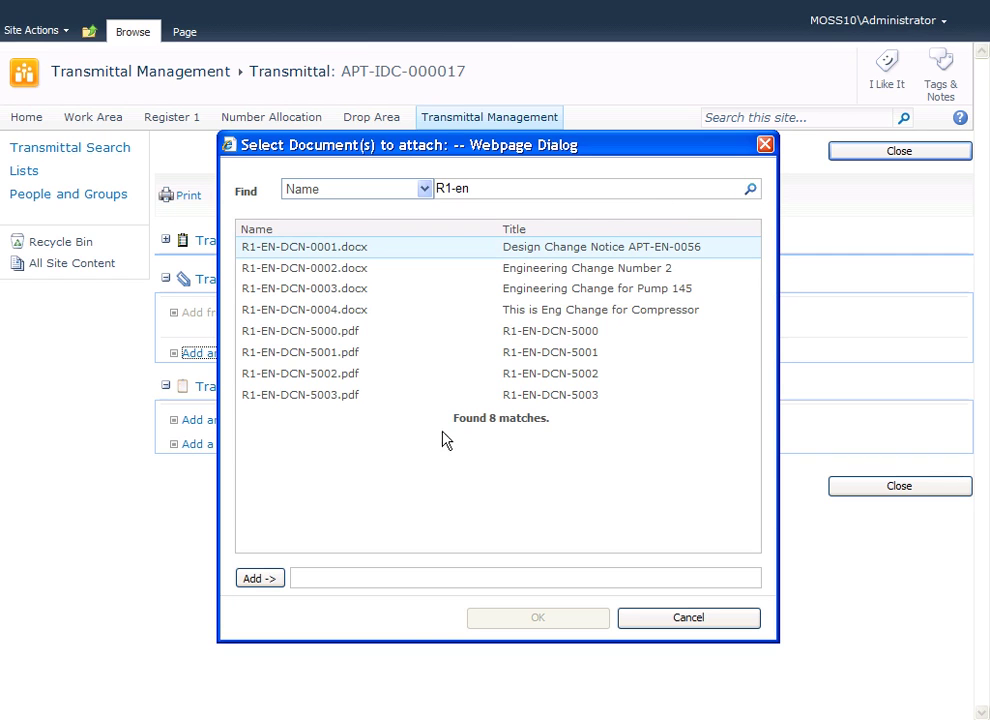
pyautogui.click(318, 335)
pyautogui.keyDown('ctrl'); pyautogui.click(307, 355); pyautogui.keyUp('ctrl')
pyautogui.click(262, 579)
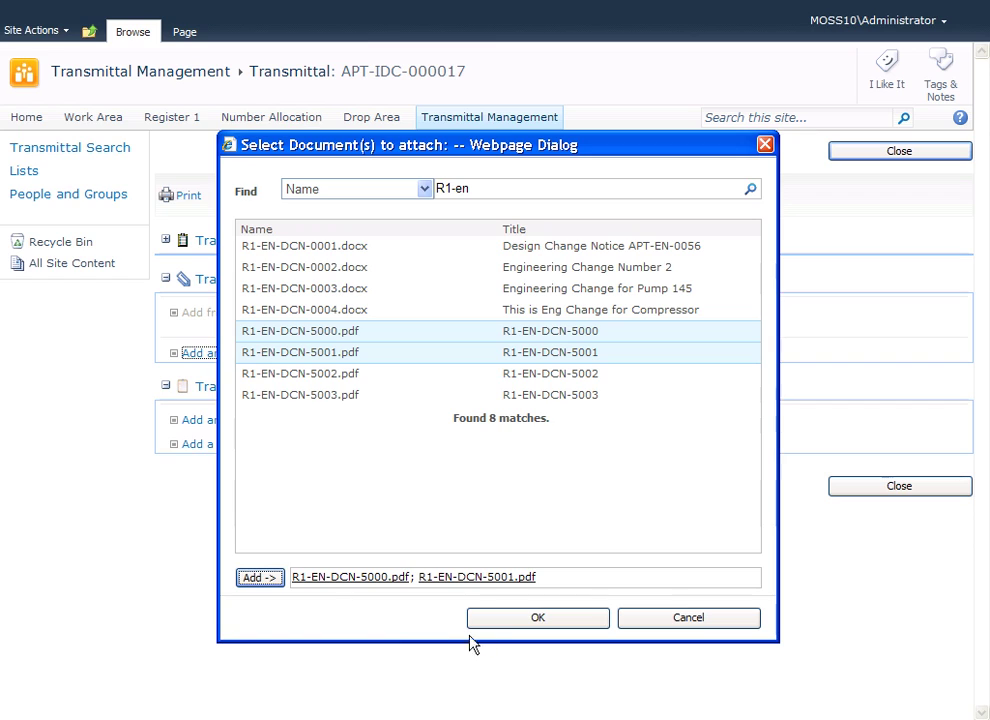
pyautogui.click(537, 619)
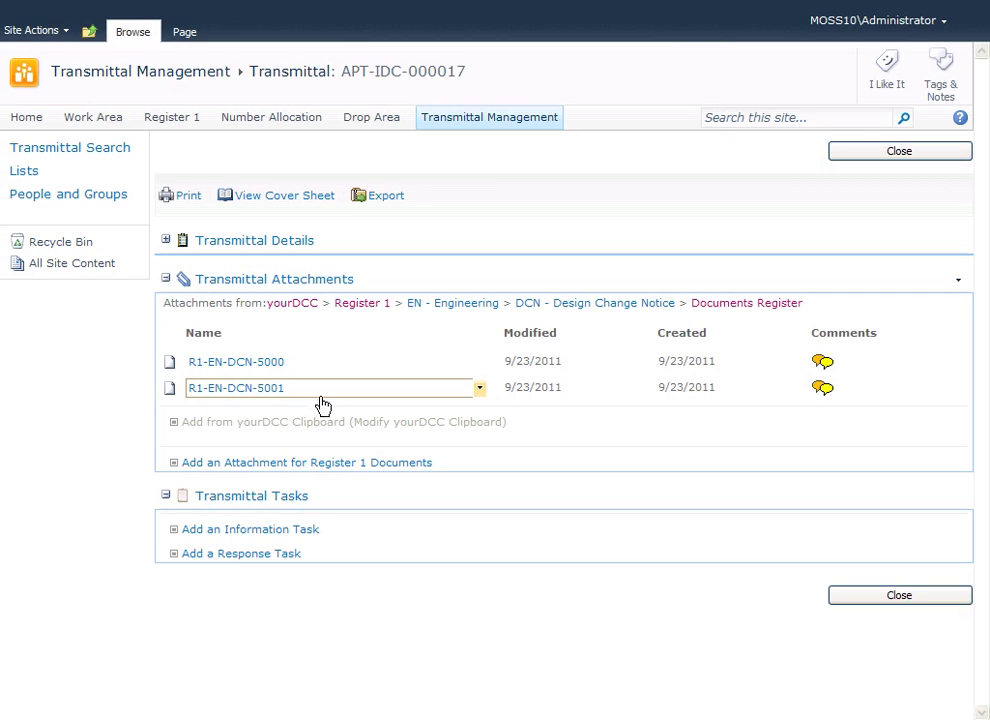
# - Bring up a new information task form for the transmittal, reason For Information
pyautogui.click(250, 531)
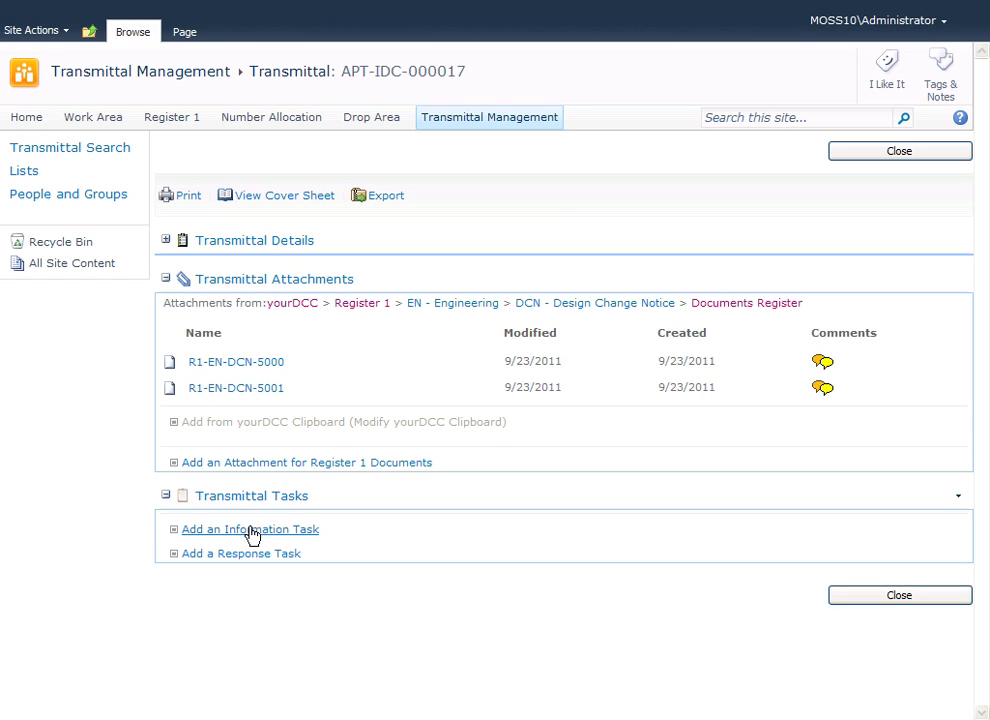
pyautogui.click(250, 530)
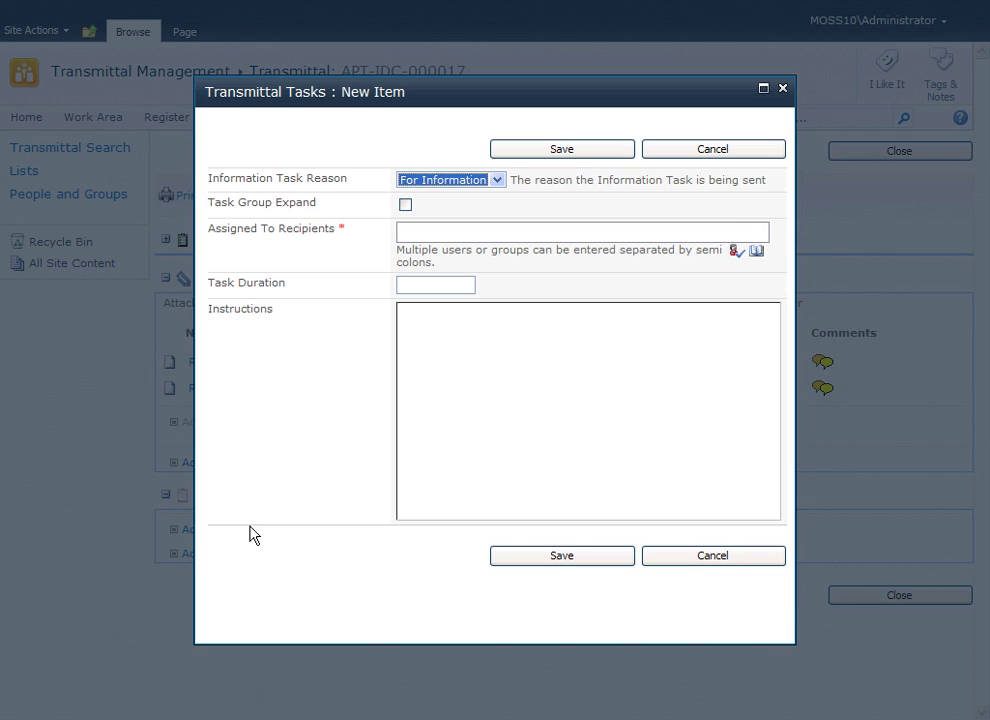
# - Save a For Information task assigned to recipient tuser1
pyautogui.click(500, 188)
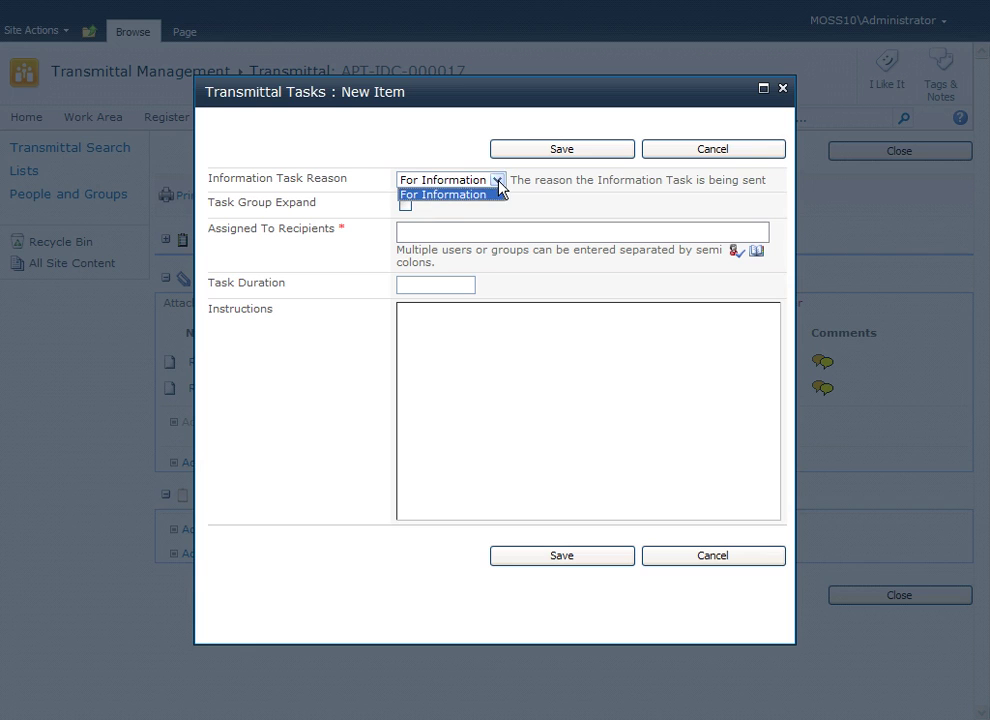
pyautogui.click(463, 211)
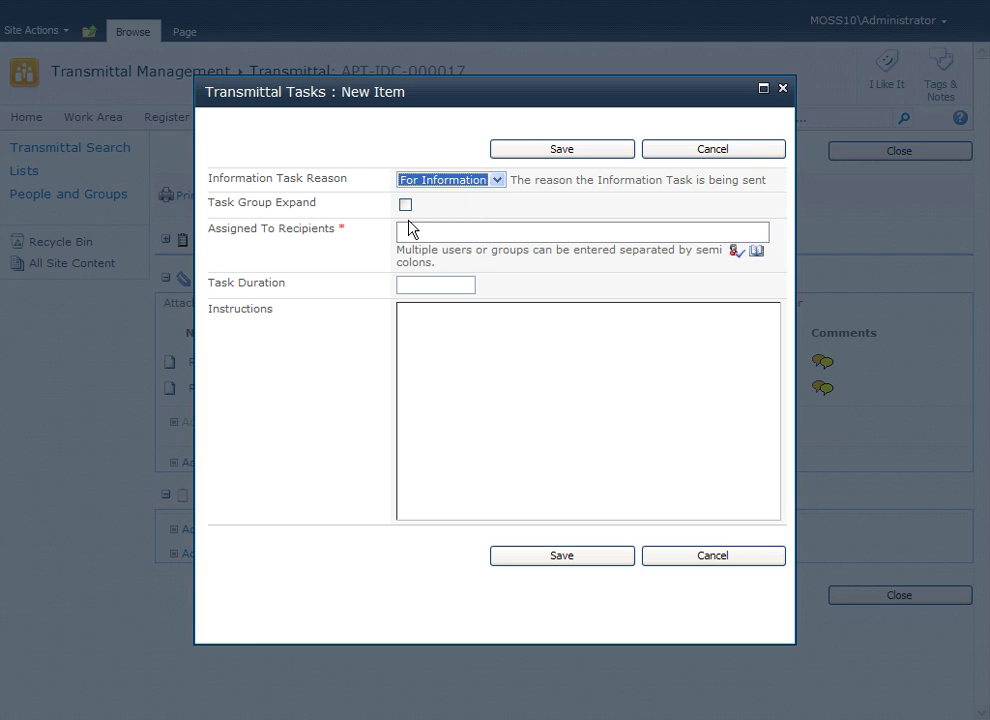
pyautogui.click(455, 234)
pyautogui.write('tuser1')
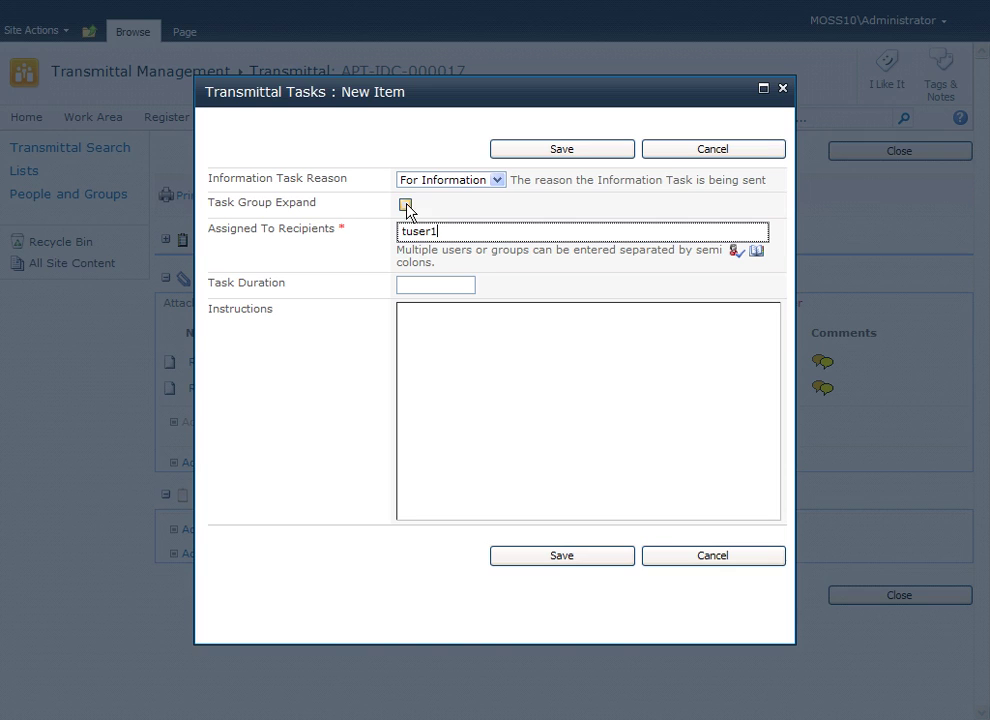
pyautogui.click(564, 557)
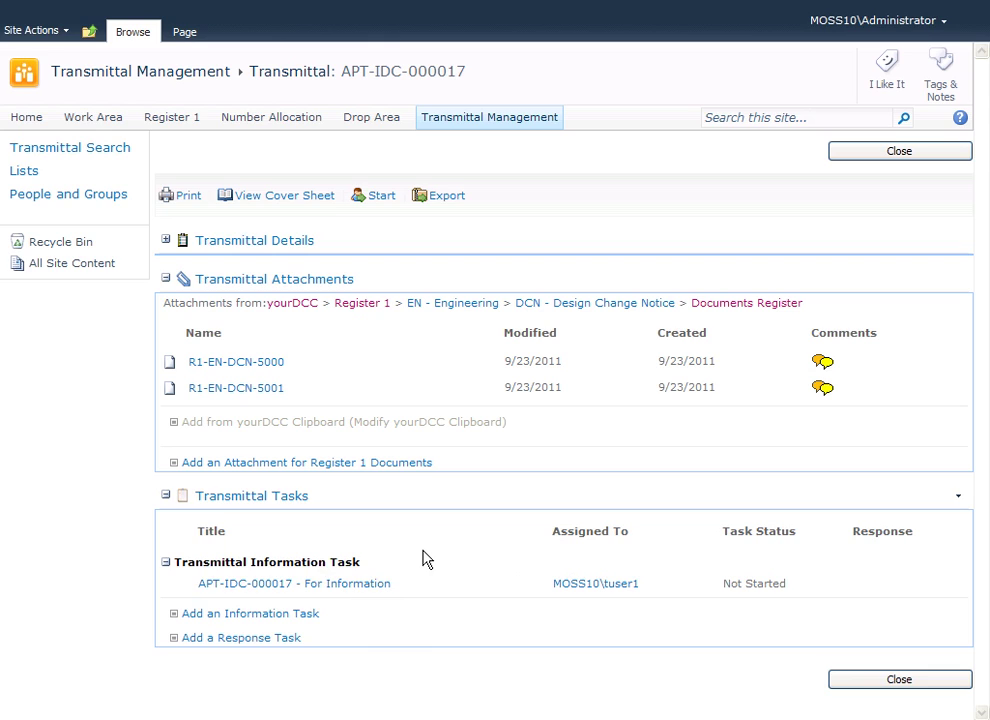
# - Begin a For Review response task with tuser2 entered as the recipient
pyautogui.click(255, 645)
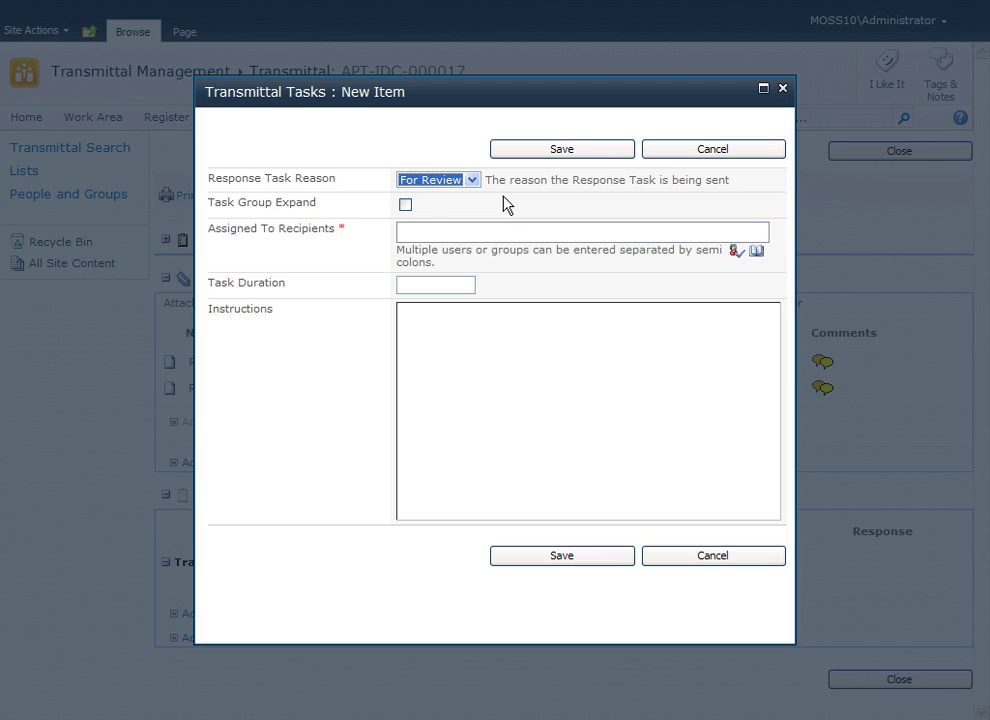
pyautogui.click(440, 236)
pyautogui.write('t')
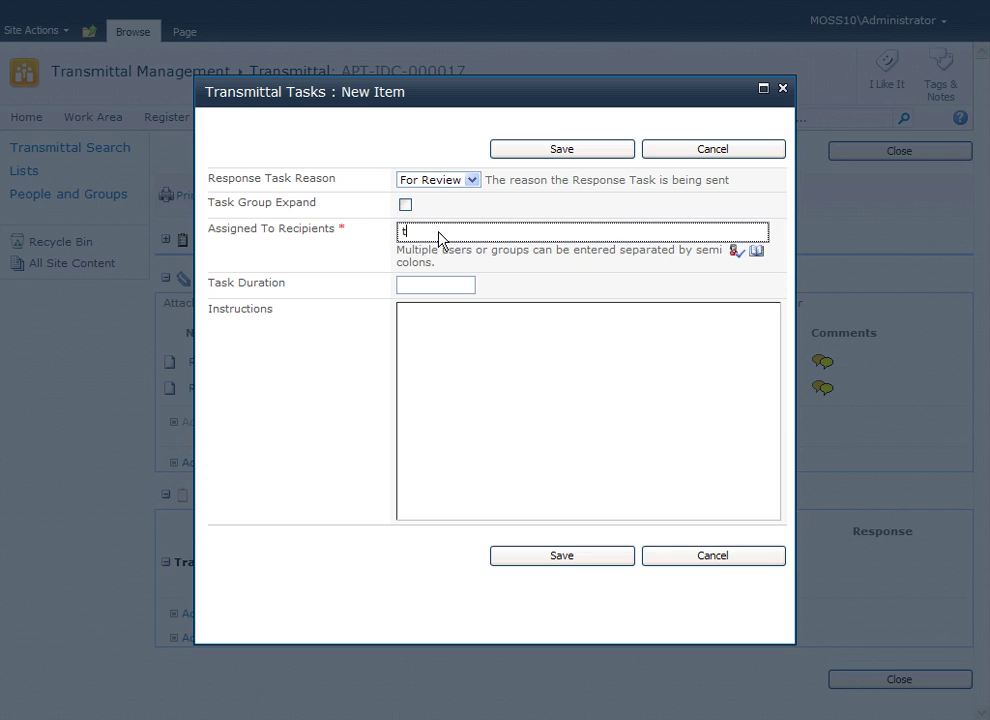
pyautogui.write('user2')
# - Save the For Review response task assigned to tuser2
pyautogui.click(581, 561)
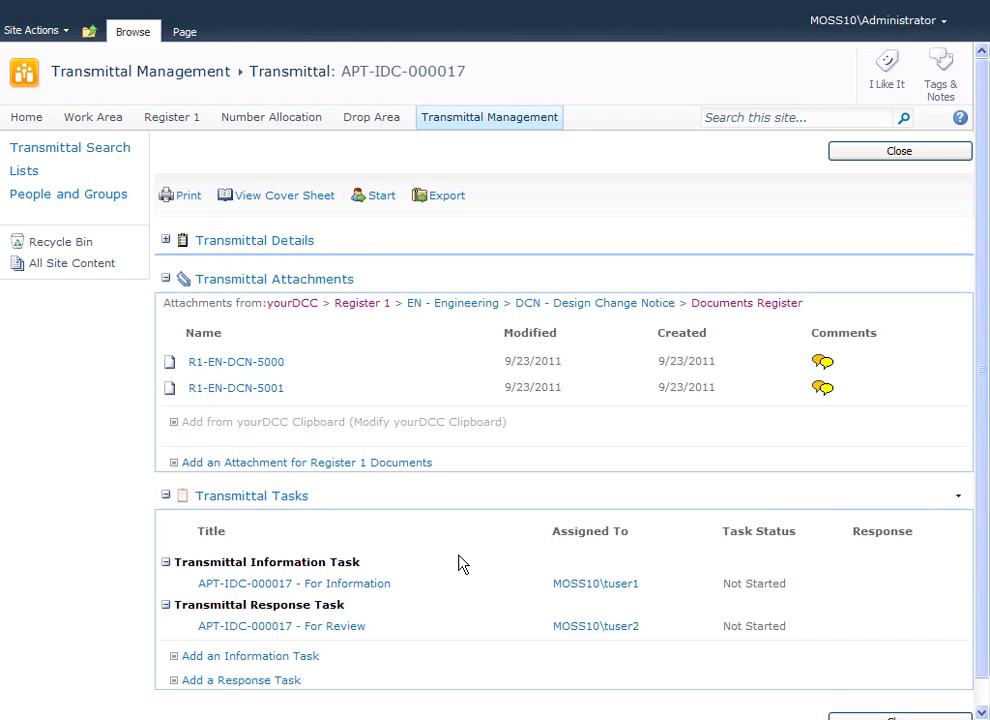
pyautogui.scroll(-1, 458, 555)
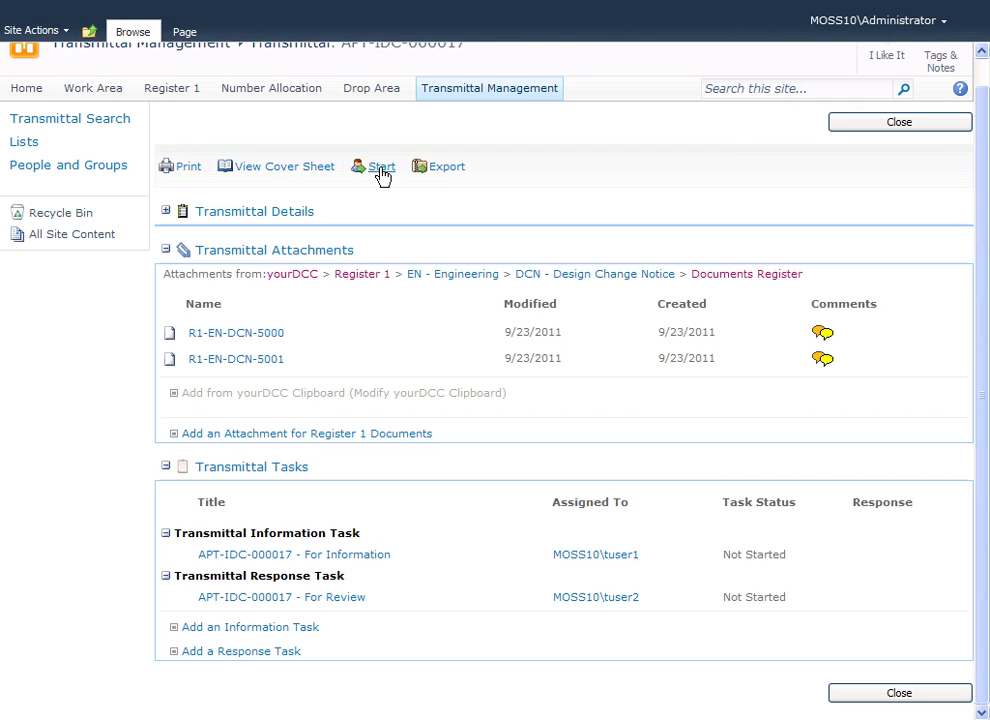
# - Start transmittal APT-IDC-000017 and confirm the start
pyautogui.click(380, 170)
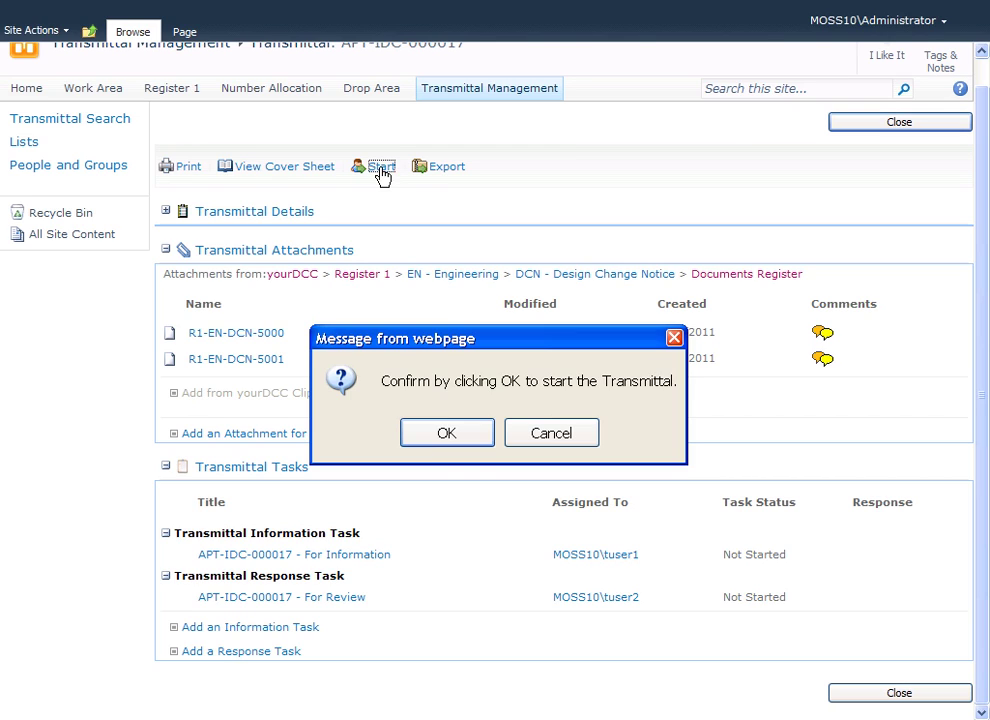
pyautogui.click(441, 436)
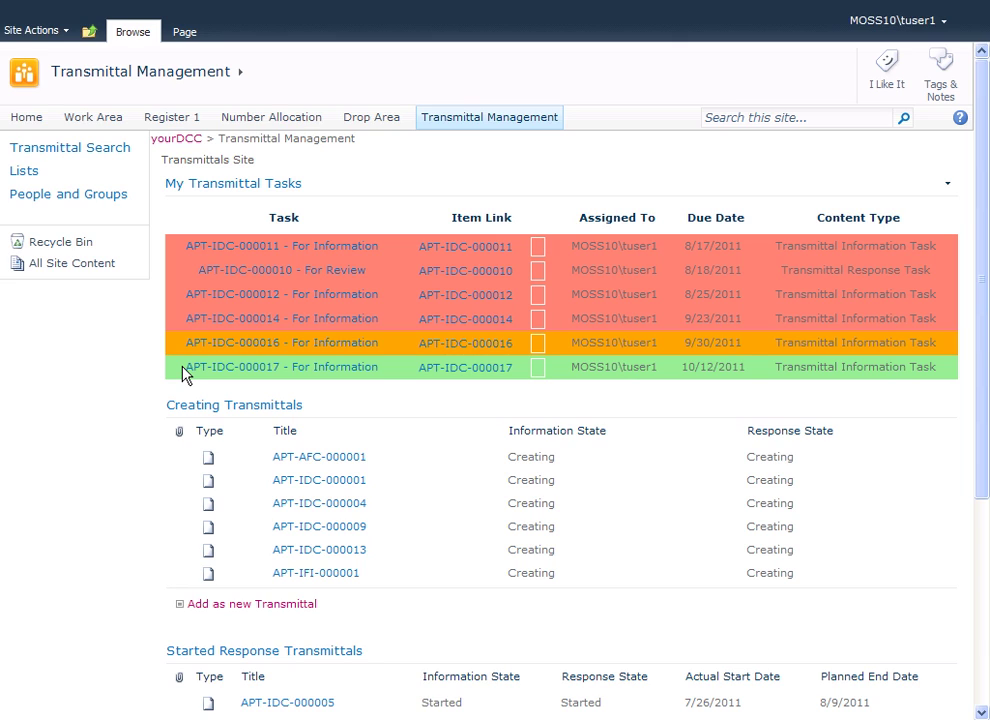
# - Acknowledge the APT-IDC-000017 For Information task as tuser1 and complete it
pyautogui.click(251, 376)
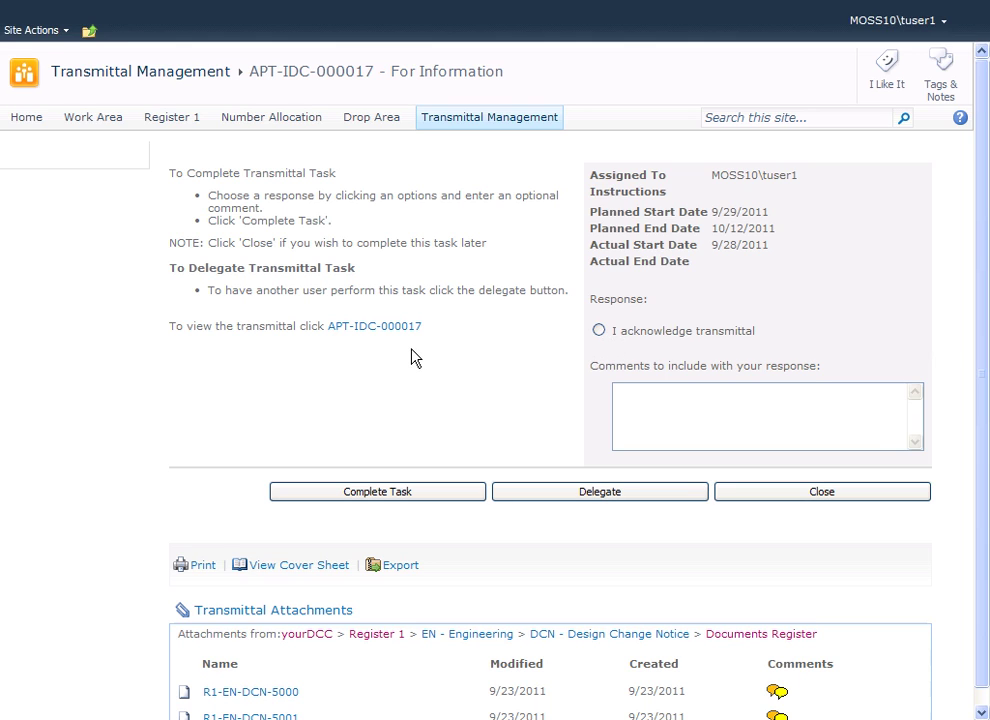
pyautogui.scroll(-1, 325, 402)
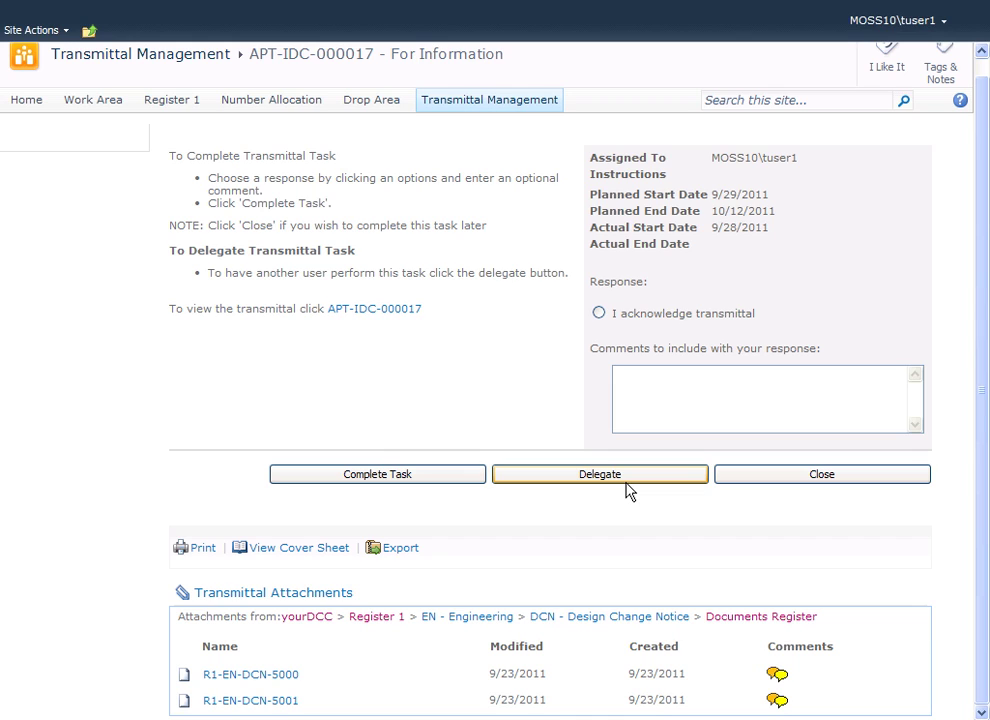
pyautogui.click(598, 313)
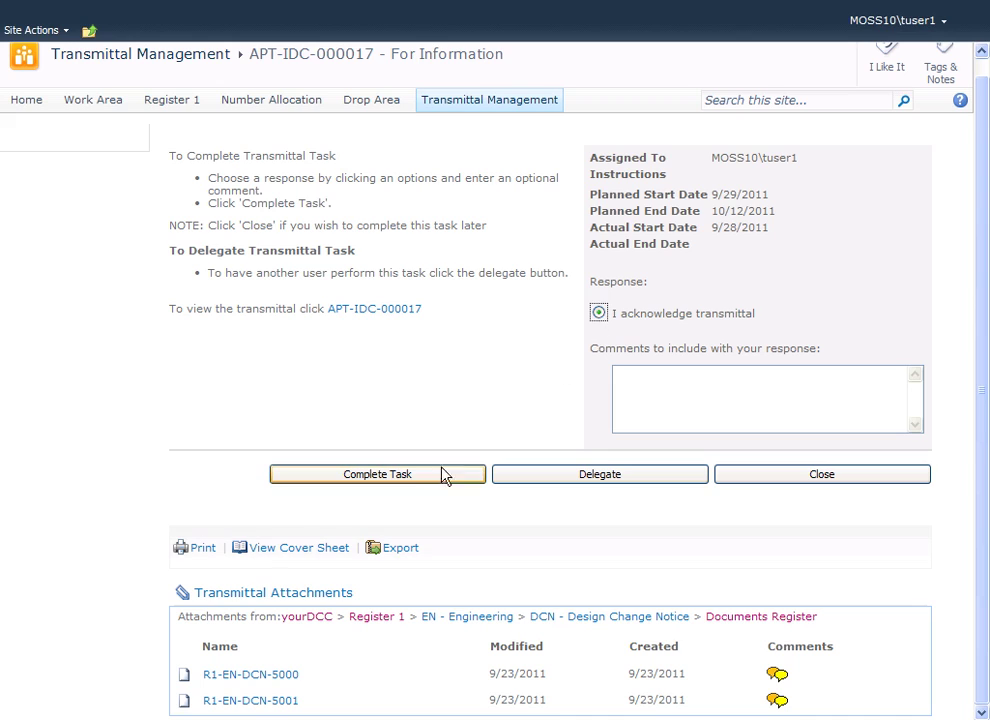
pyautogui.click(387, 478)
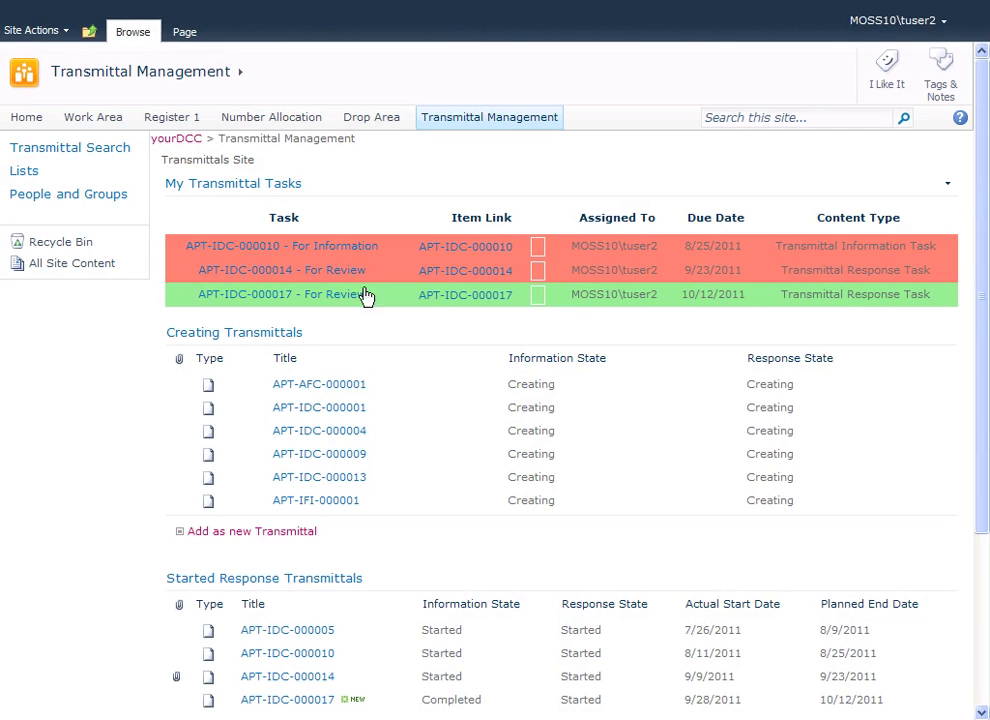
# - Answer the APT-IDC-000017 For Review task with No comments and complete it
pyautogui.click(263, 300)
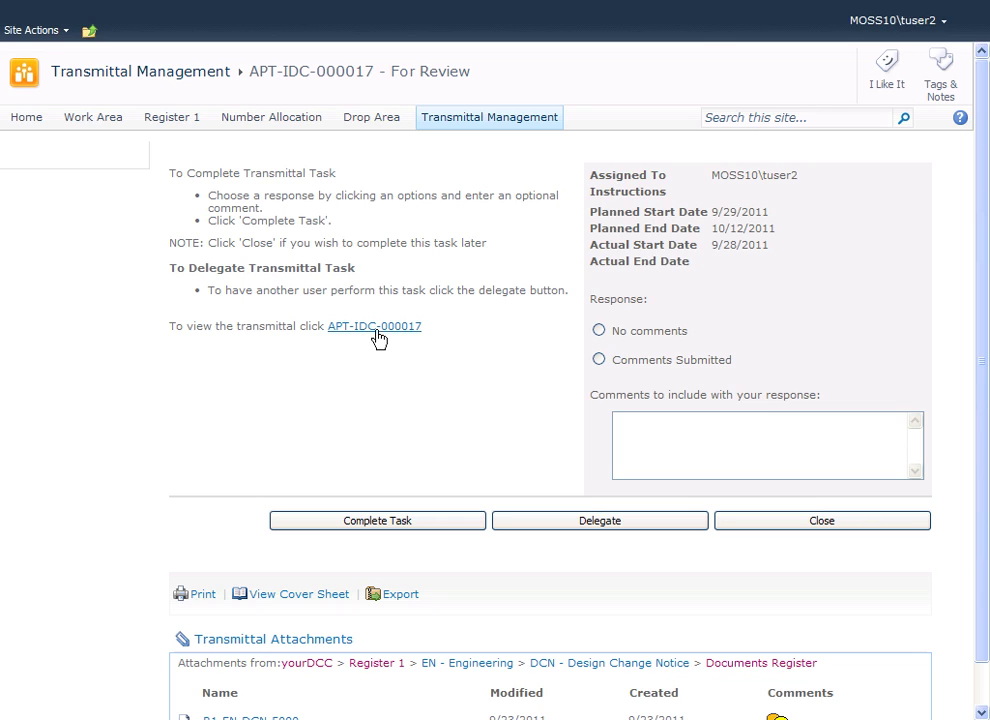
pyautogui.scroll(-1, 398, 400)
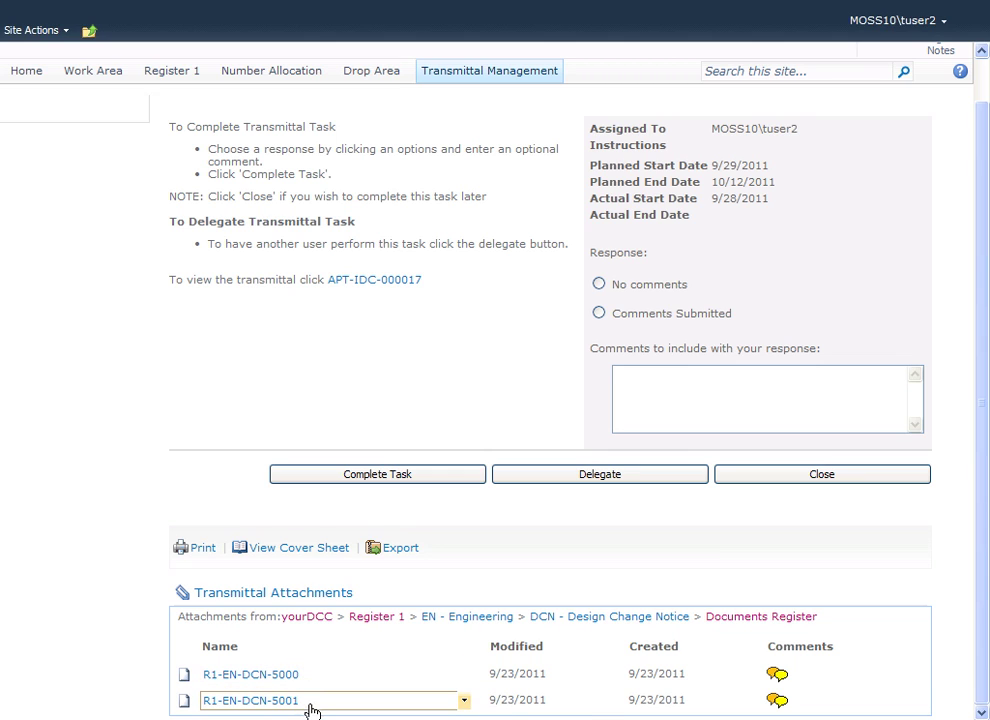
pyautogui.moveTo(448, 677)
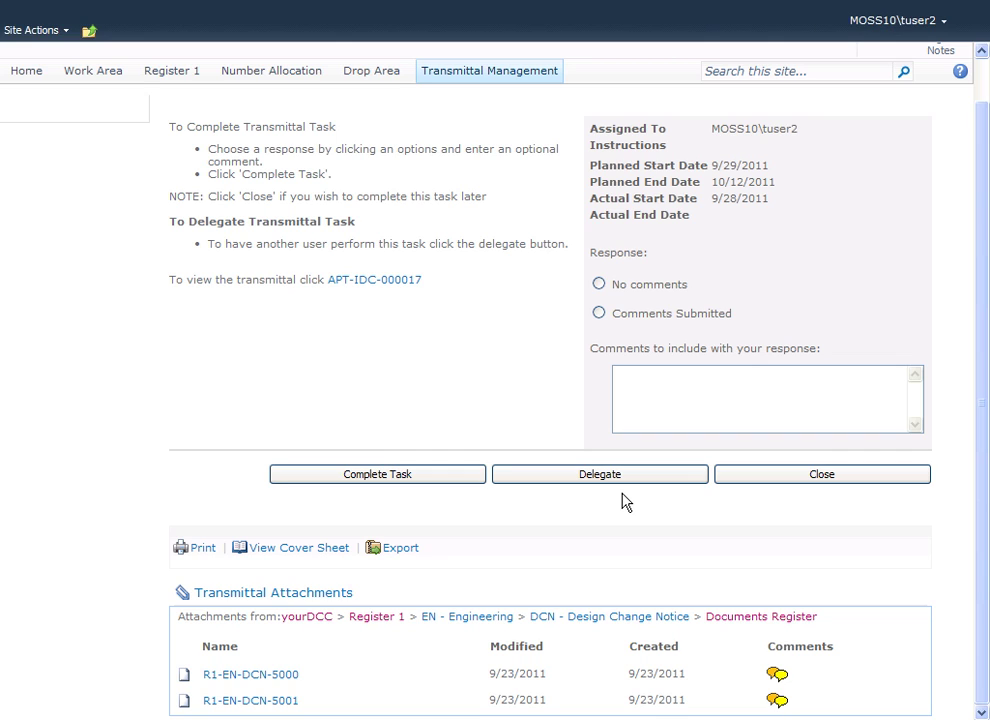
pyautogui.click(598, 284)
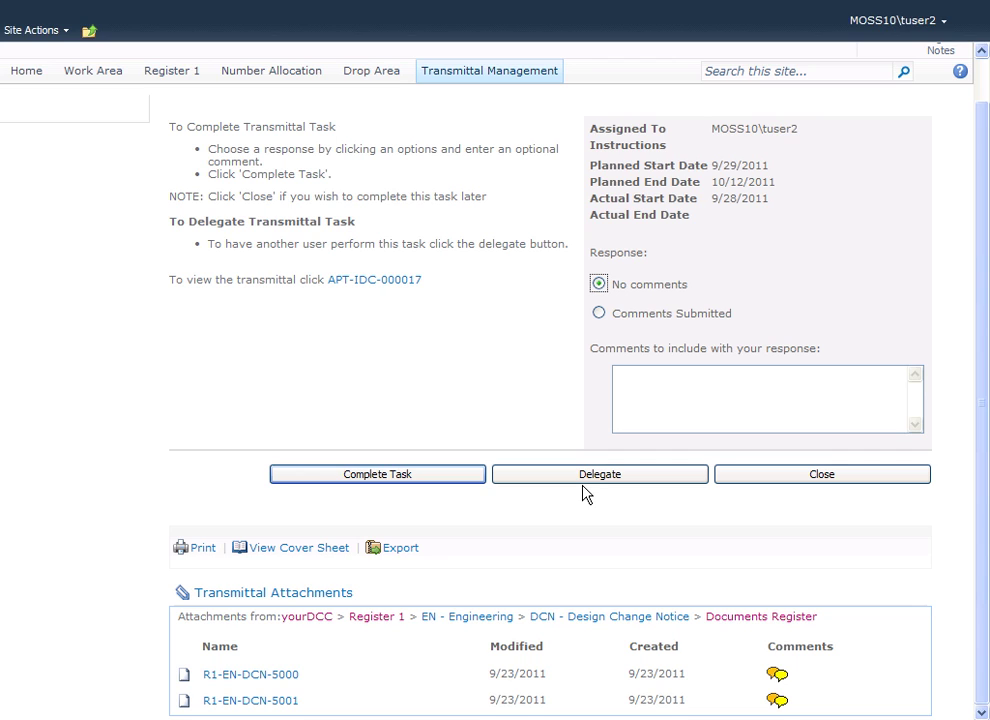
pyautogui.click(394, 480)
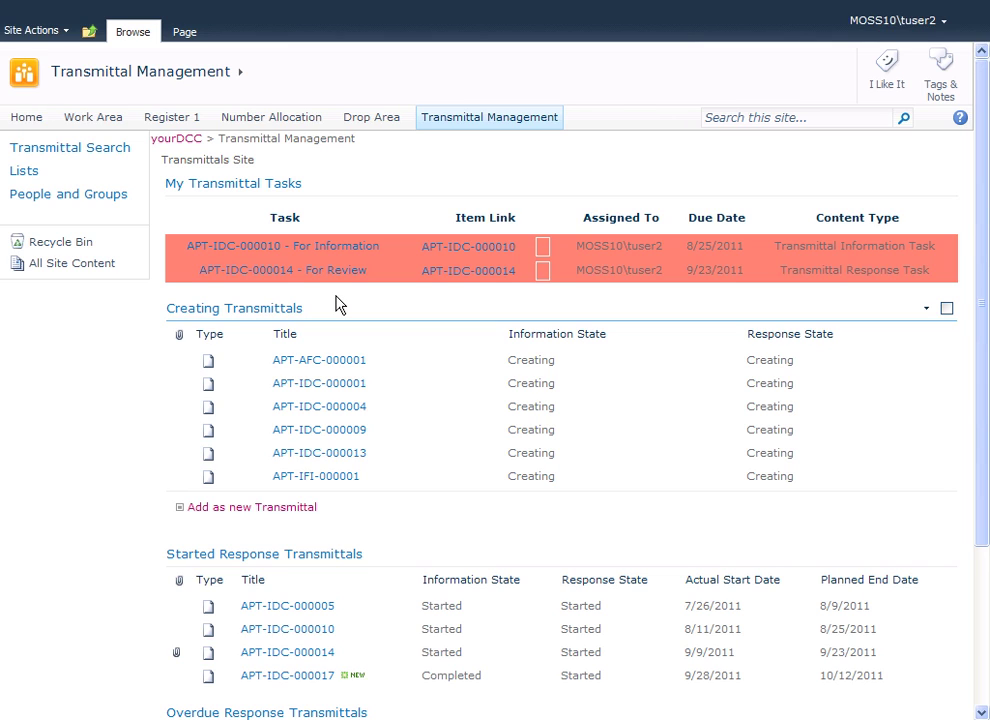
# - Open APT-IDC-000017 from 'Completed in last 7 days Response Transmittals' to confirm both tasks Completed, then close it
pyautogui.click(516, 124)
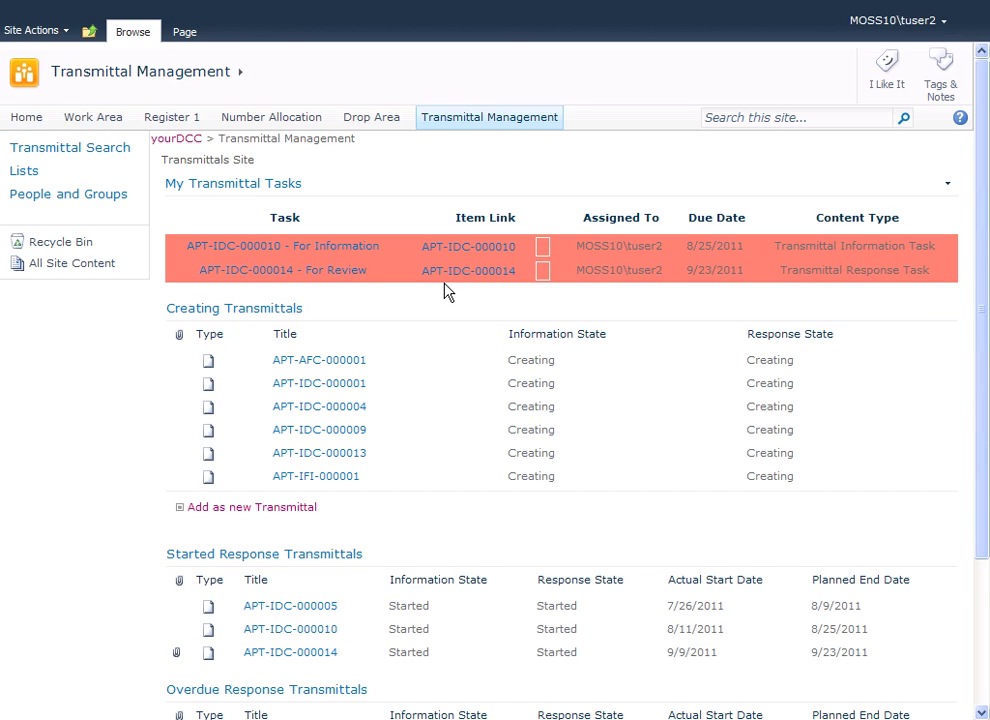
pyautogui.scroll(-4, 447, 291)
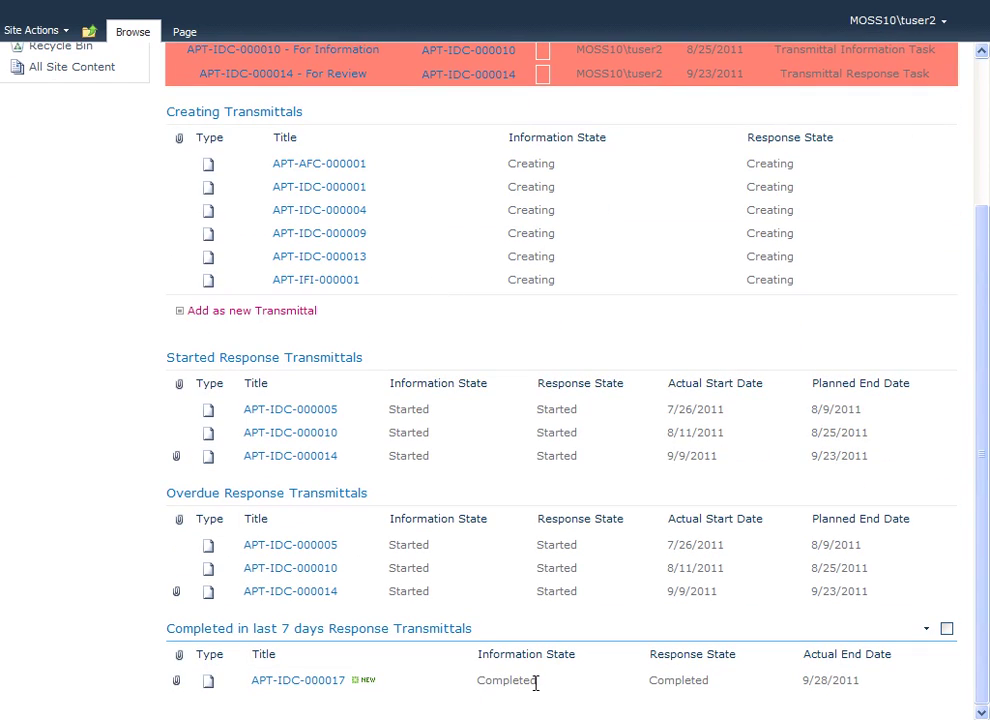
pyautogui.click(296, 683)
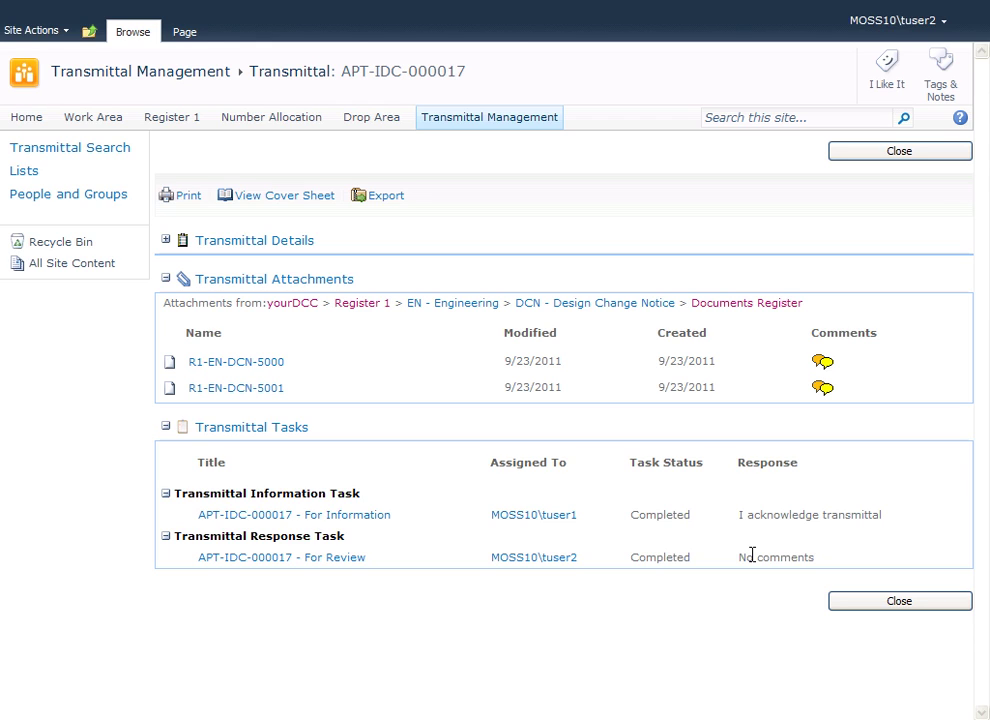
pyautogui.click(898, 603)
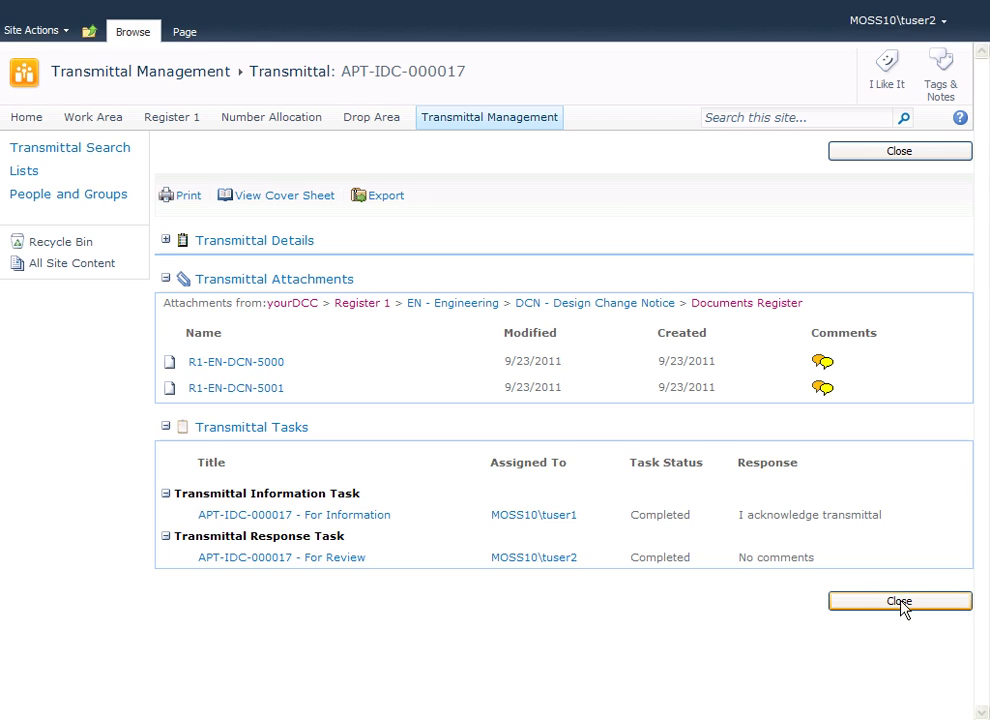